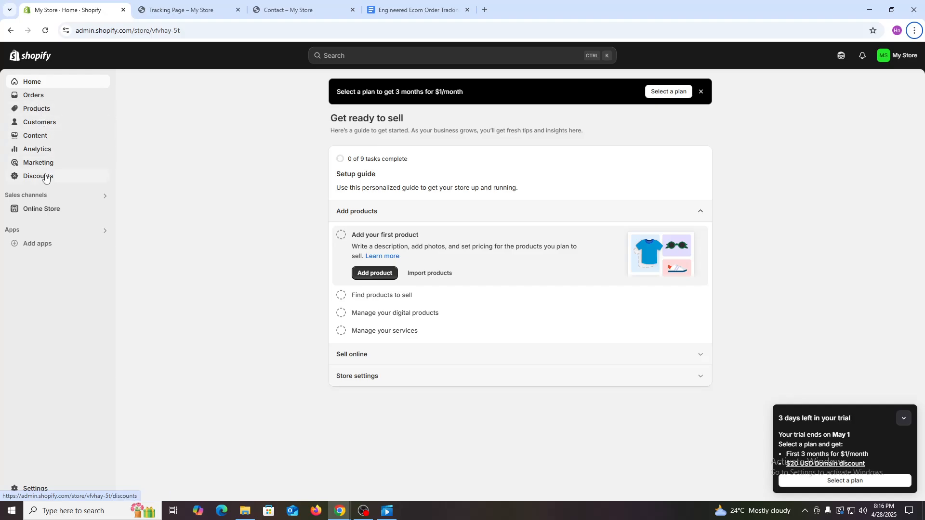
Open the Online Store's list of pages and start adding a new page
left_click_drag(2, 195, 43, 193)
left_click(212, 212)
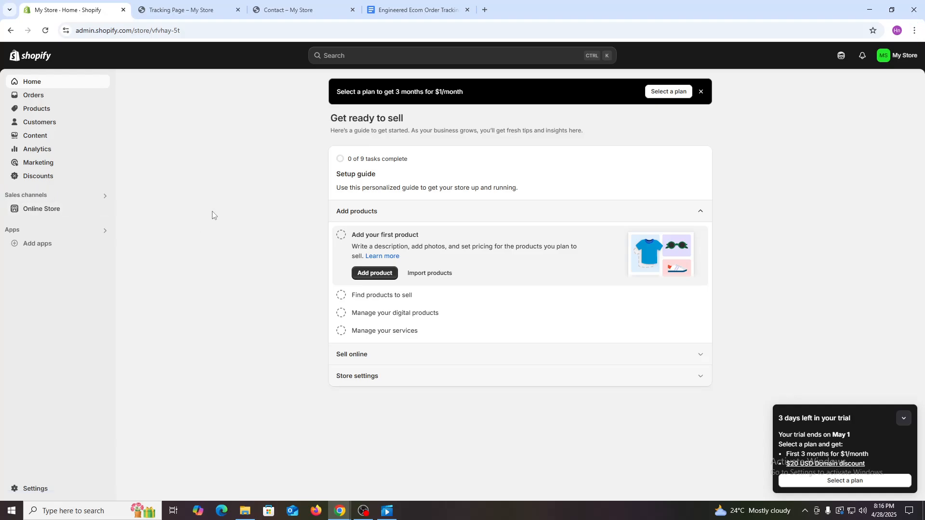
left_click(36, 213)
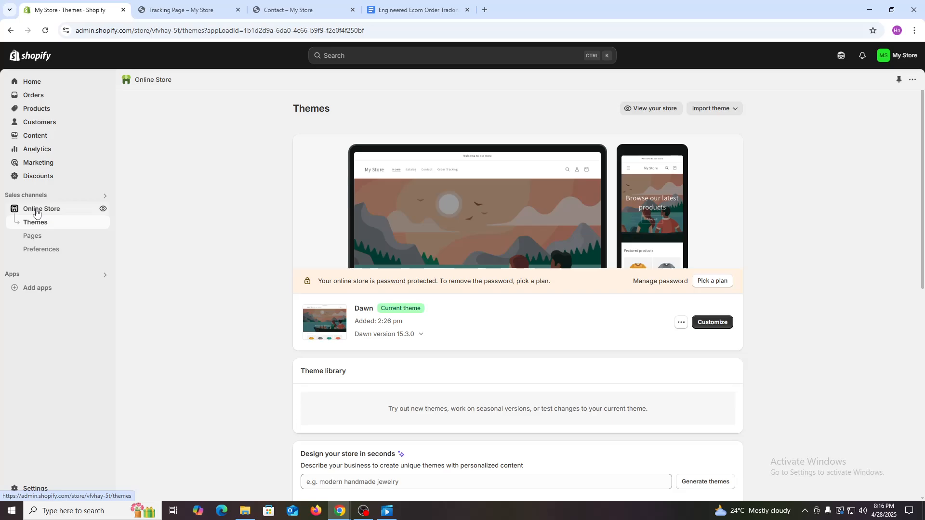
left_click(39, 237)
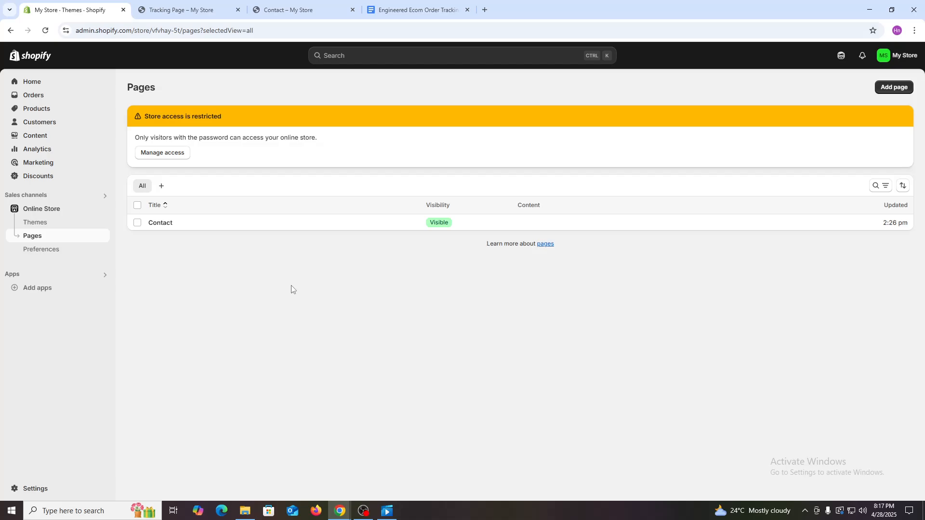
left_click(901, 88)
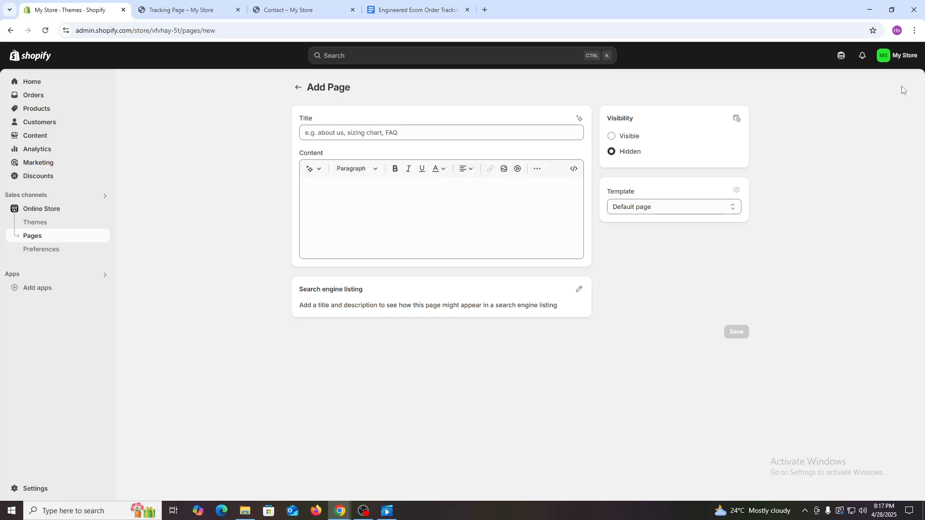
Title the new page "Tracking Page"
double_click(312, 120)
double_click(319, 154)
double_click(625, 119)
left_click(339, 129)
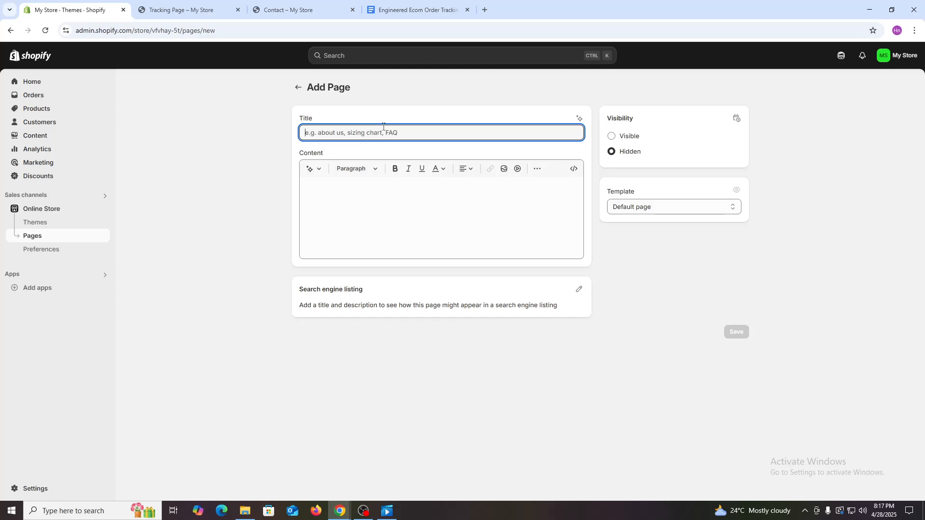
type("Tracking Pg")
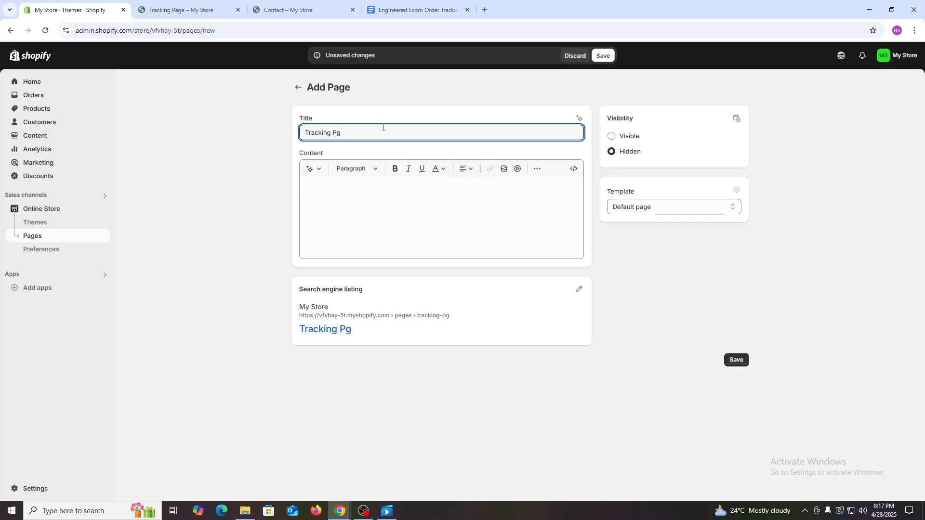
key("BackSpace")
type("age")
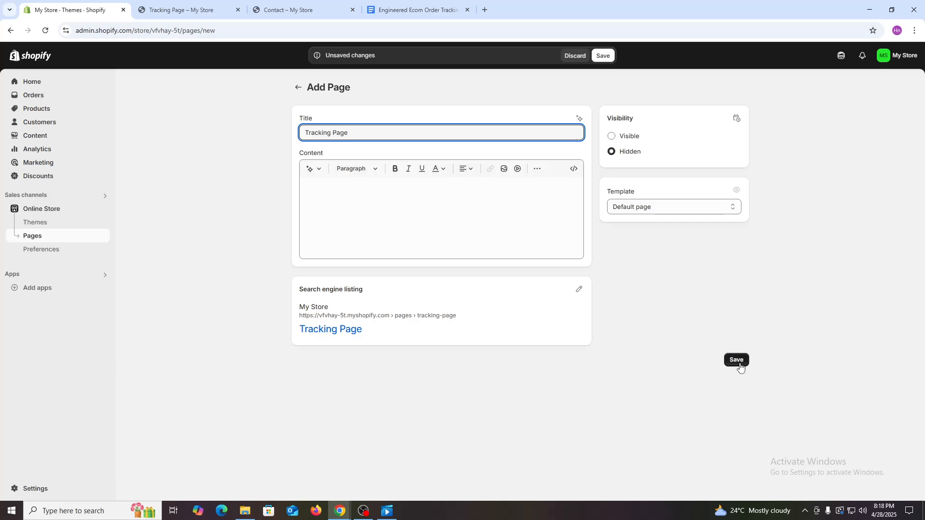
Set the page's visibility to Visible and save it
double_click(624, 119)
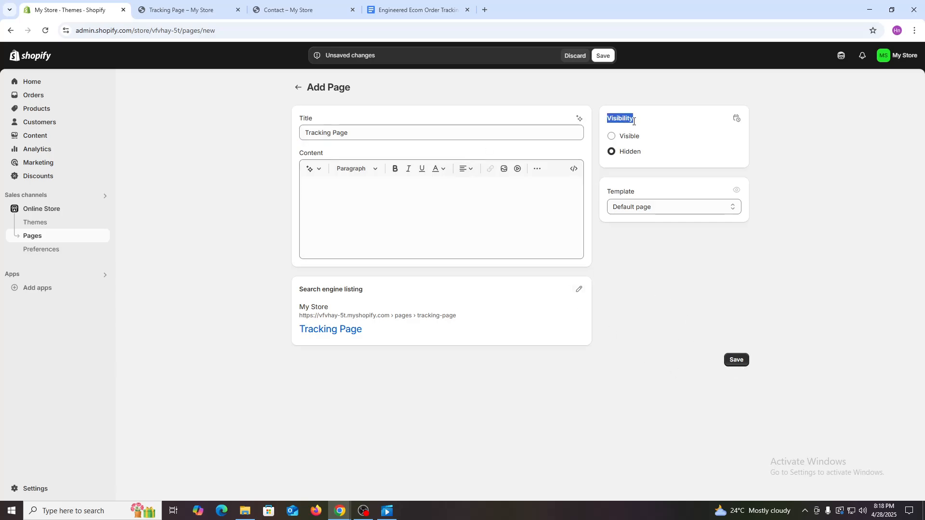
left_click(631, 137)
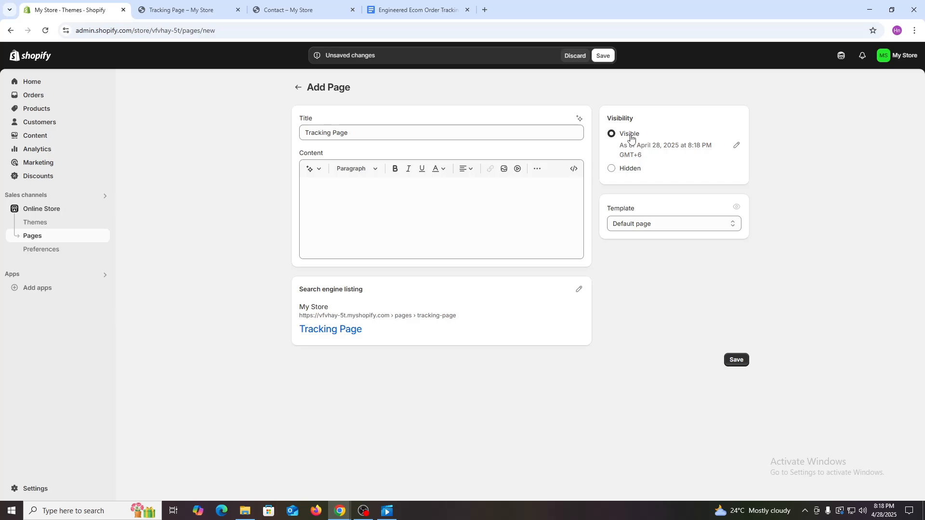
left_click(735, 361)
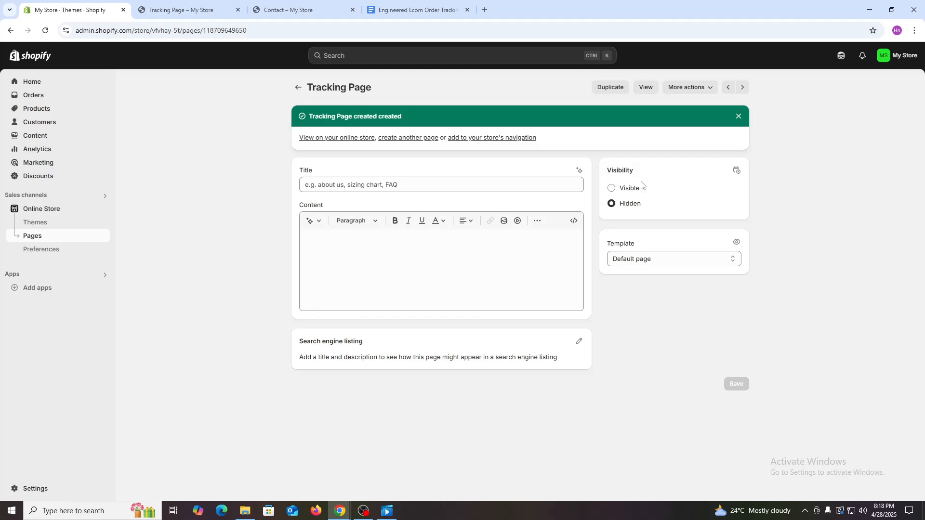
View the new Tracking Page on the storefront, check its heading and web address, and return to the store admin
left_click(649, 90)
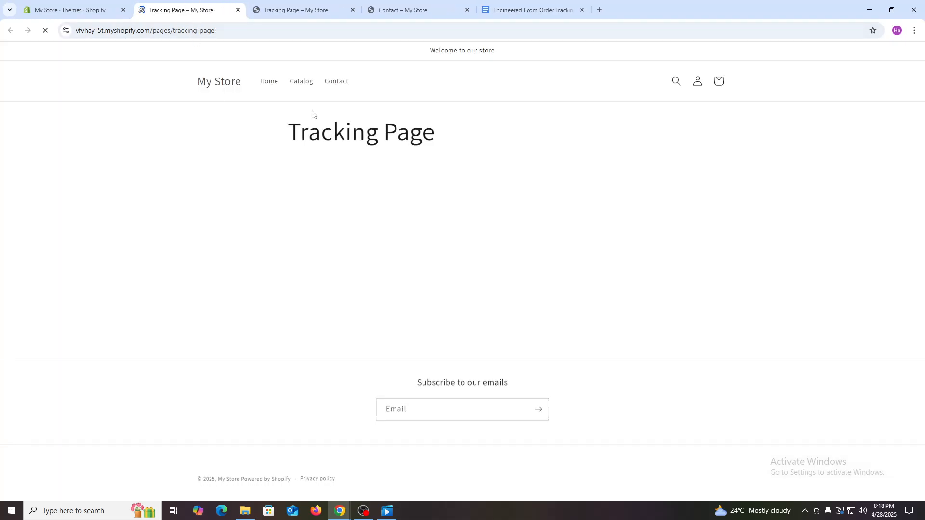
triple_click(337, 127)
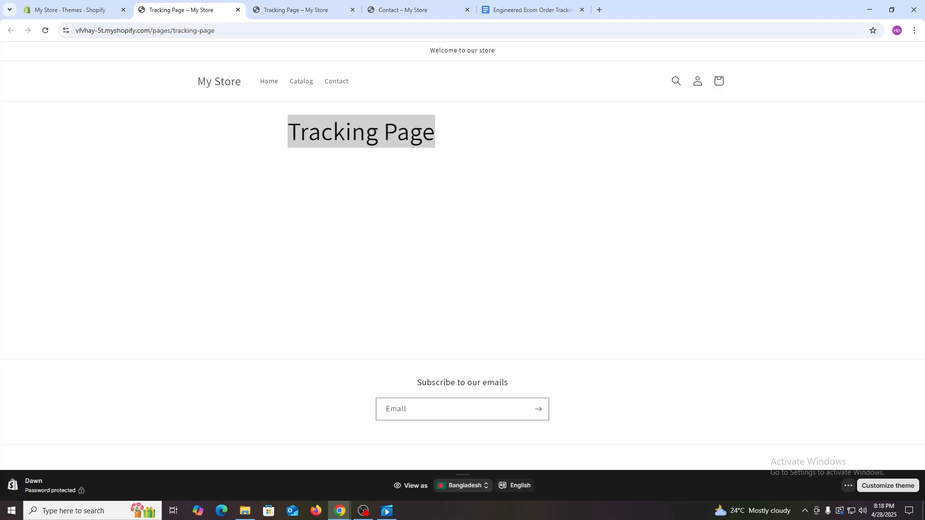
left_click(379, 226)
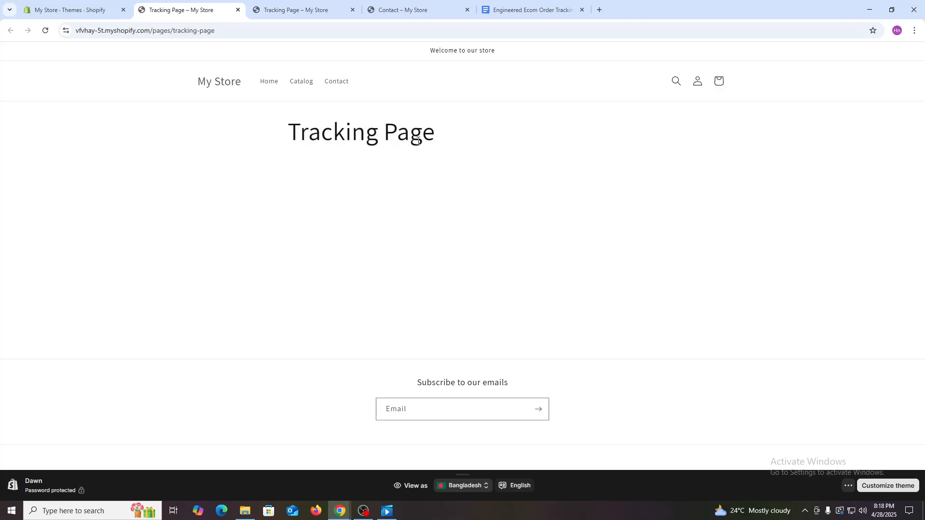
double_click(156, 31)
triple_click(222, 35)
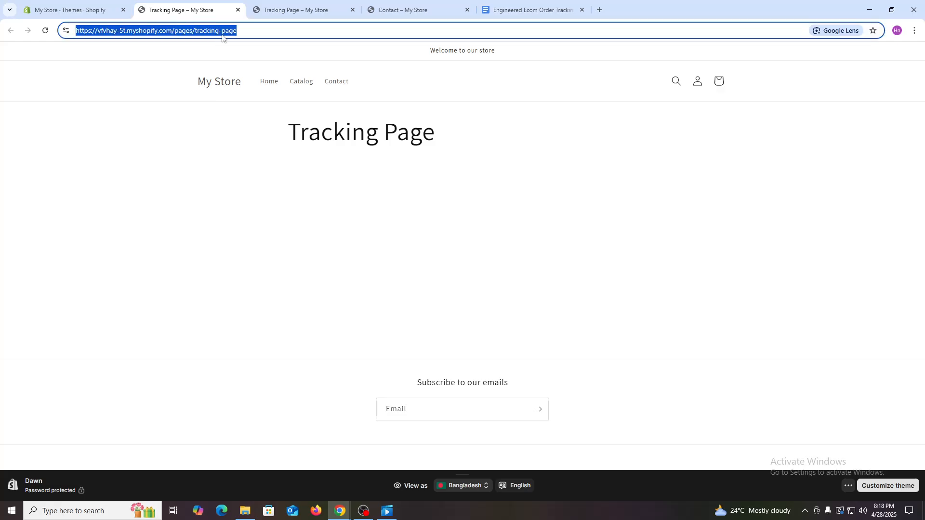
left_click(94, 9)
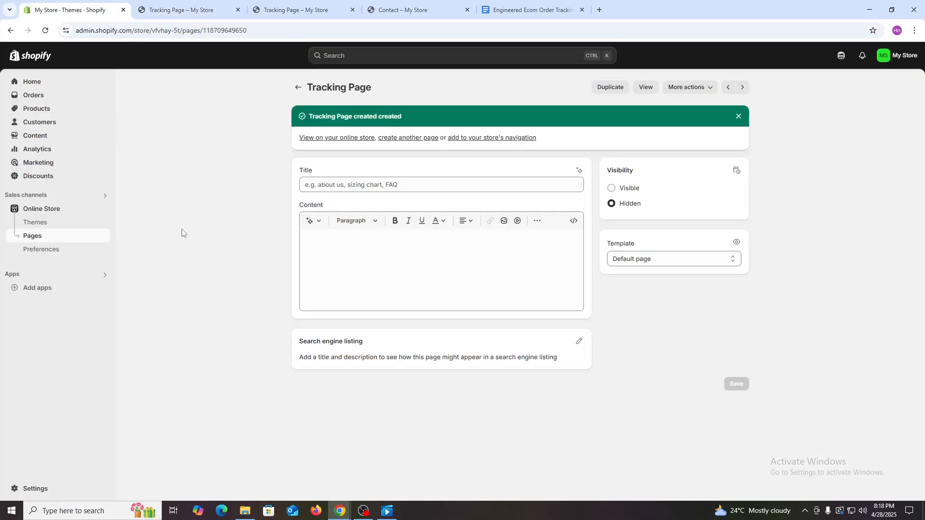
Reopen Tracking Page from the pages list and place the cursor in its empty content area
left_click(36, 236)
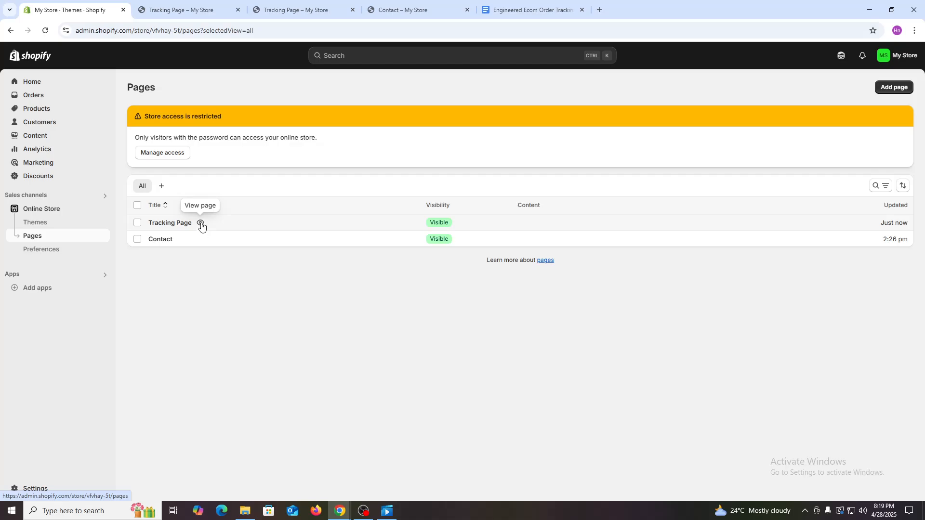
left_click(168, 226)
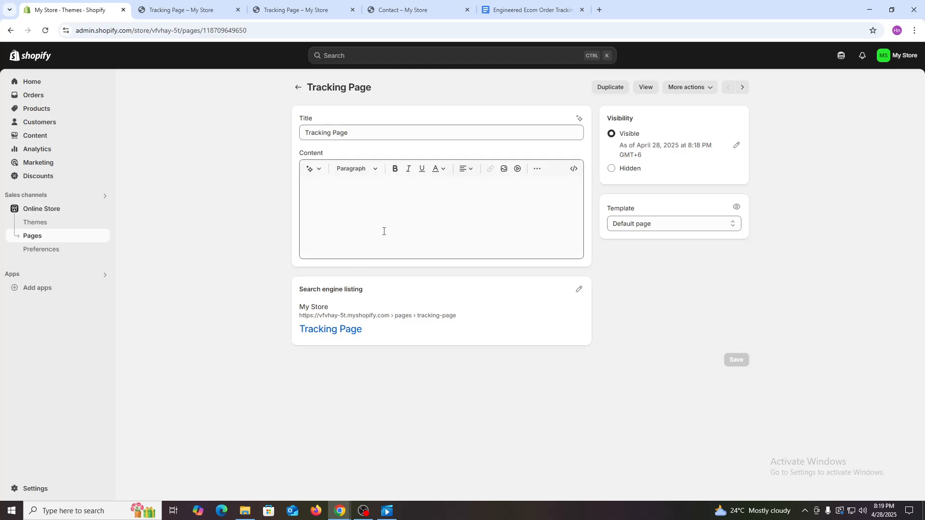
left_click(378, 212)
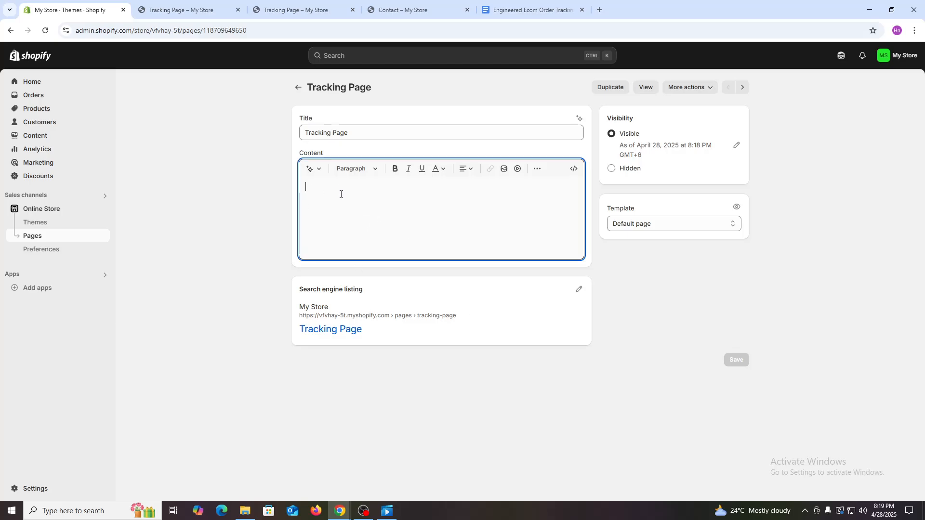
left_click(313, 156)
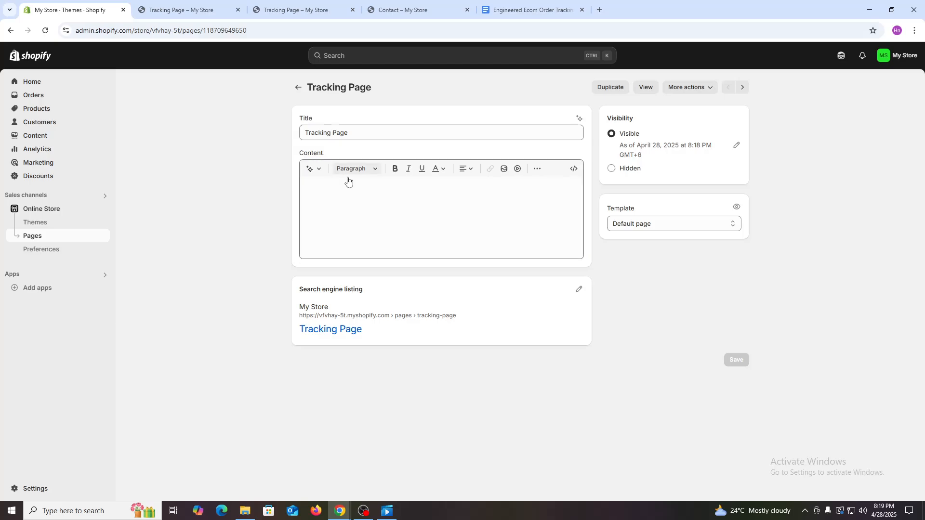
left_click(333, 193)
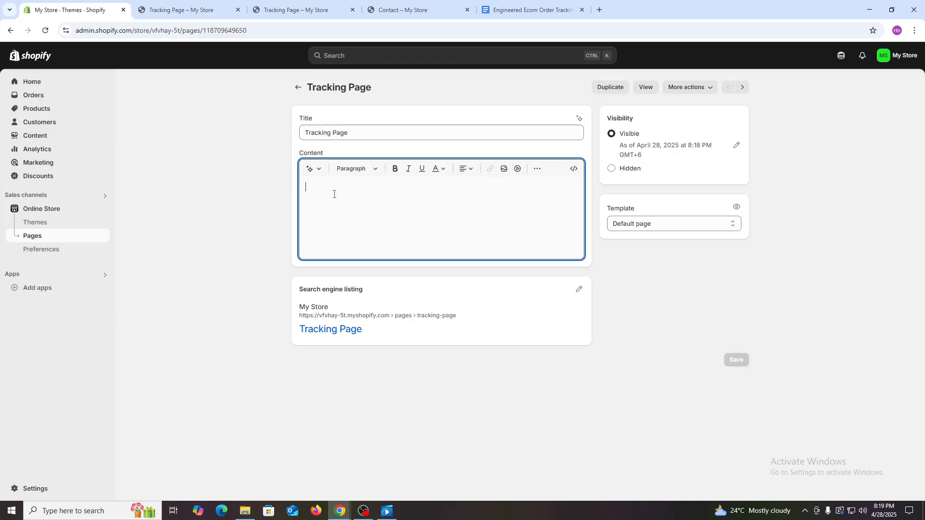
Copy the whole code block under "Tracking Page Script:" in the Google Docs document and return to the Shopify page editor
left_click(526, 9)
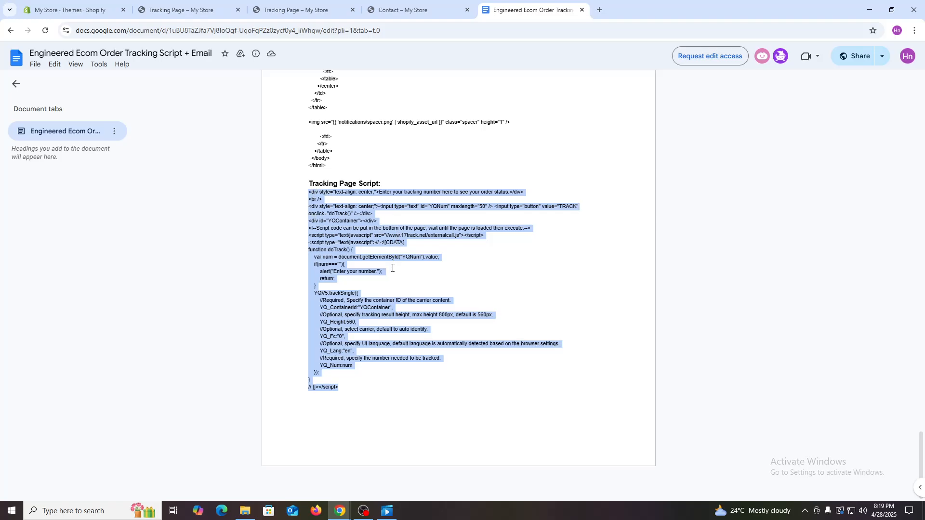
left_click(369, 184)
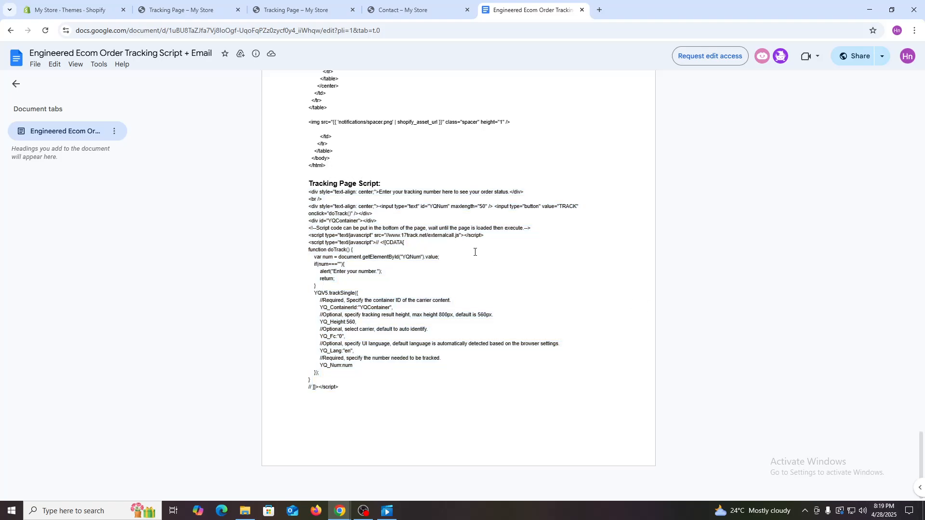
scroll(480, 270, "up", 2)
scroll(487, 270, "down", 2)
left_click_drag(341, 386, 306, 195)
key("ctrl+c")
key("ctrl+1")
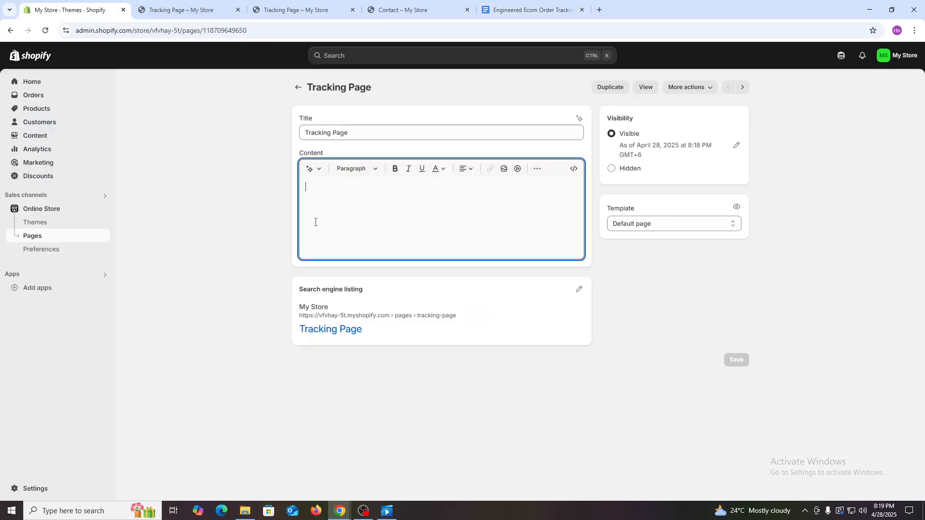
Try adding the copied script to the page content as regular text, then save and check the storefront page
key("ctrl+v")
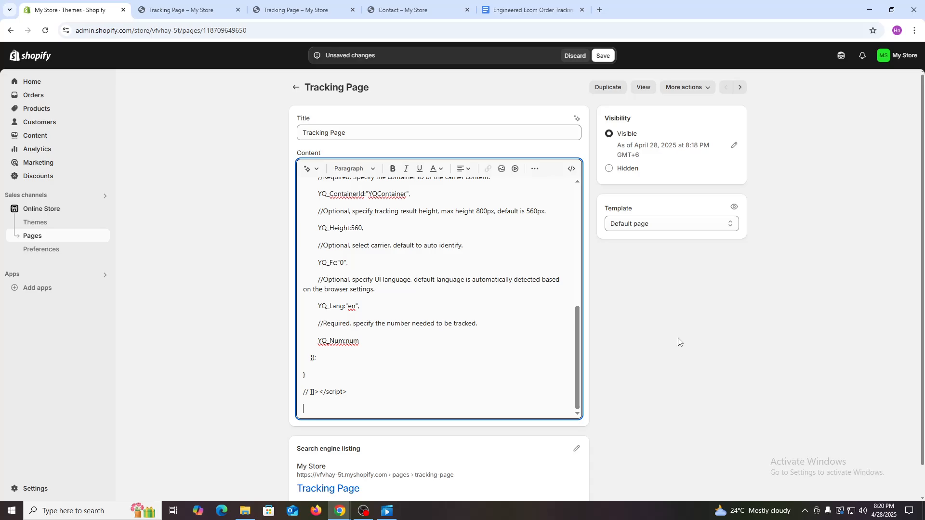
scroll(678, 342, "down", 1)
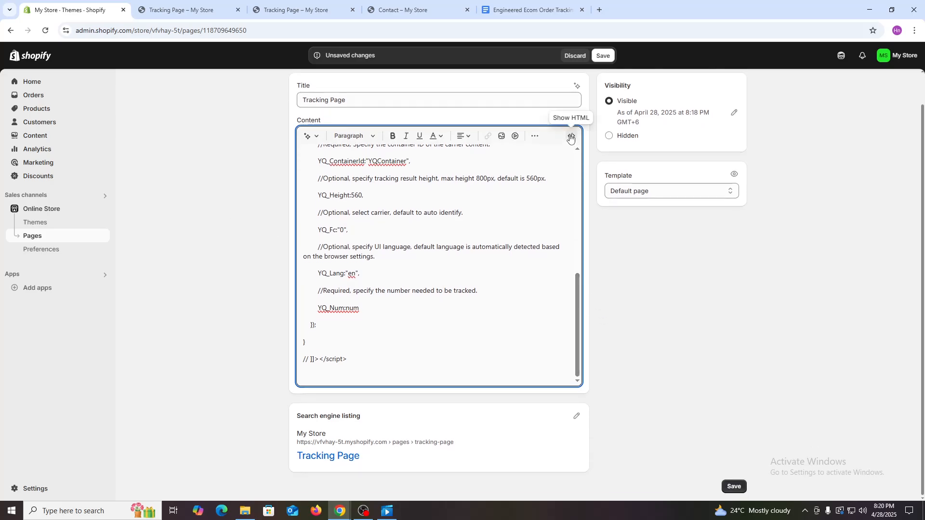
left_click(733, 487)
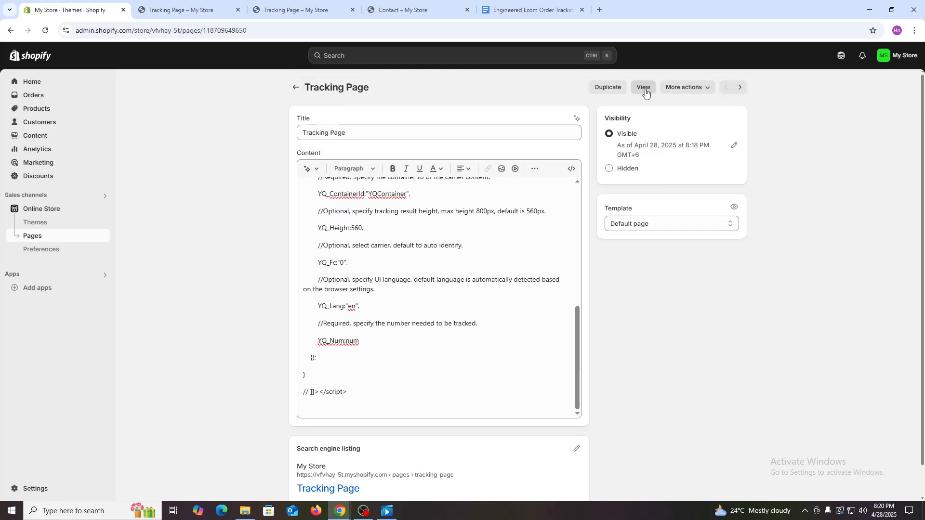
left_click(644, 88)
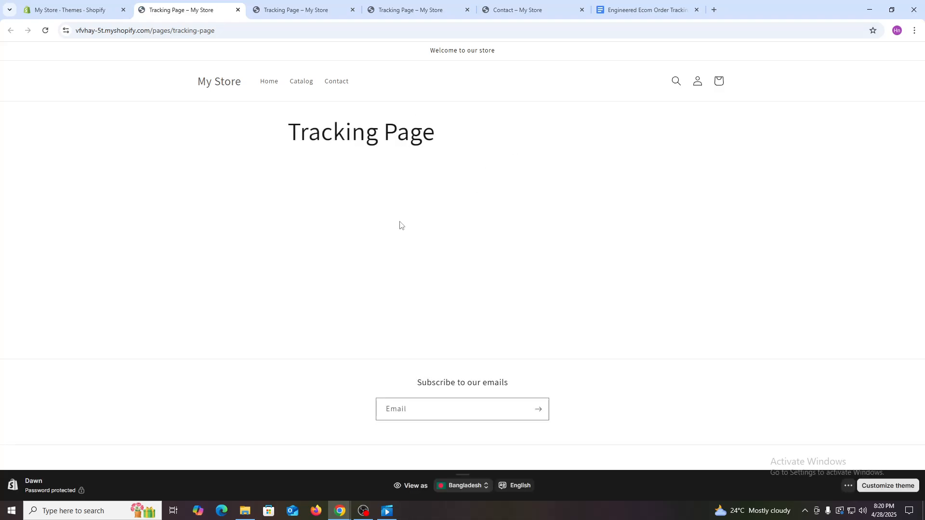
left_click(73, 8)
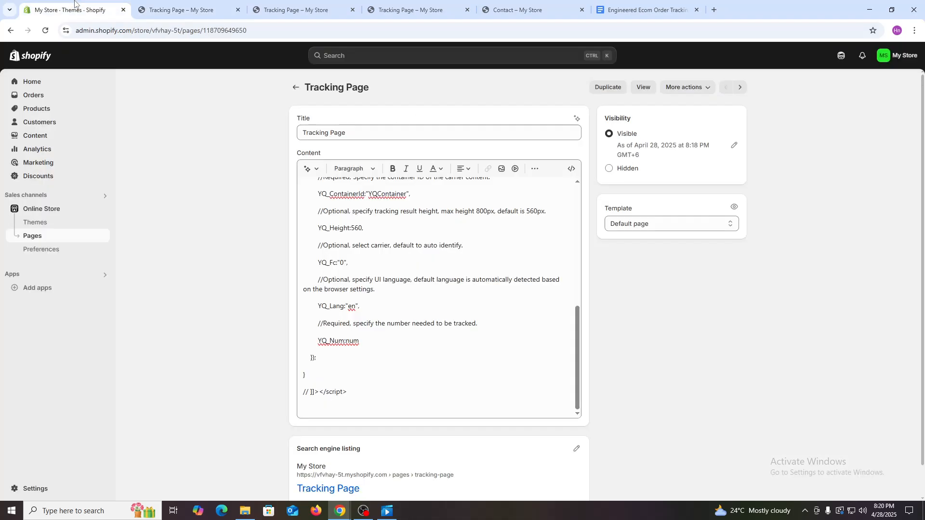
Show the content's HTML and replace all of it with the copied tracking script
left_click(572, 169)
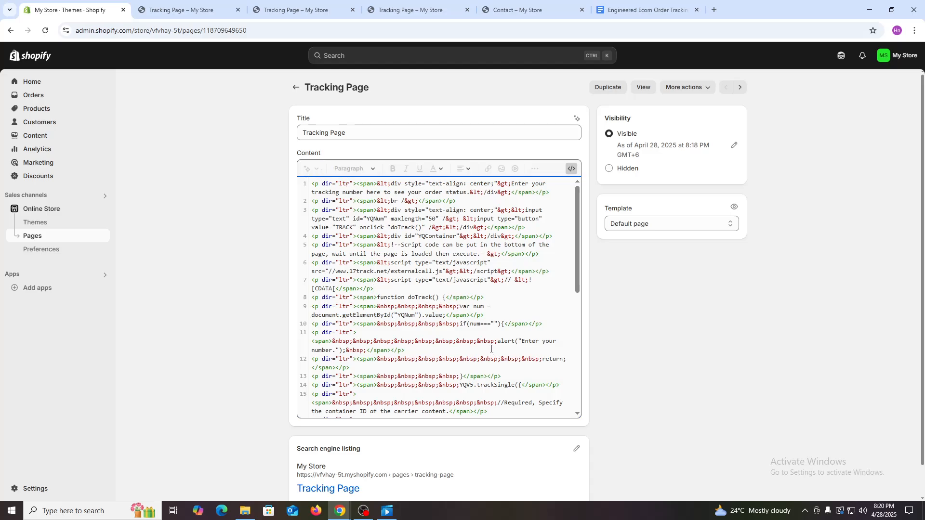
key("ctrl+a")
key("BackSpace")
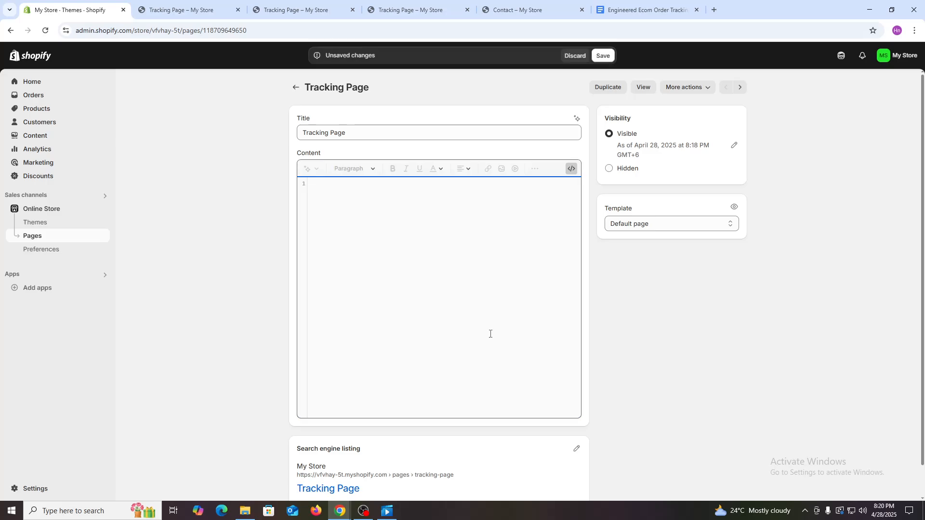
key("ctrl+v")
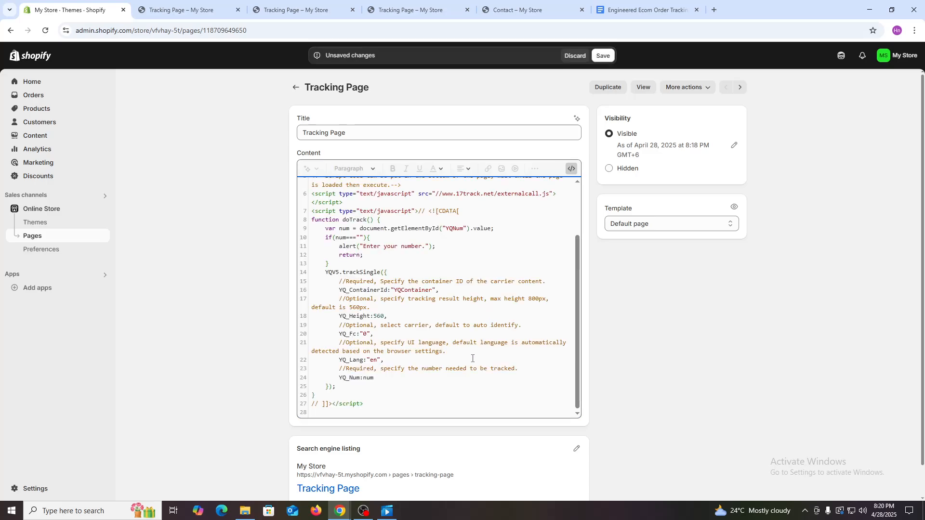
Review the inserted code, save Tracking Page and view it on the storefront
scroll(472, 351, "up", 3)
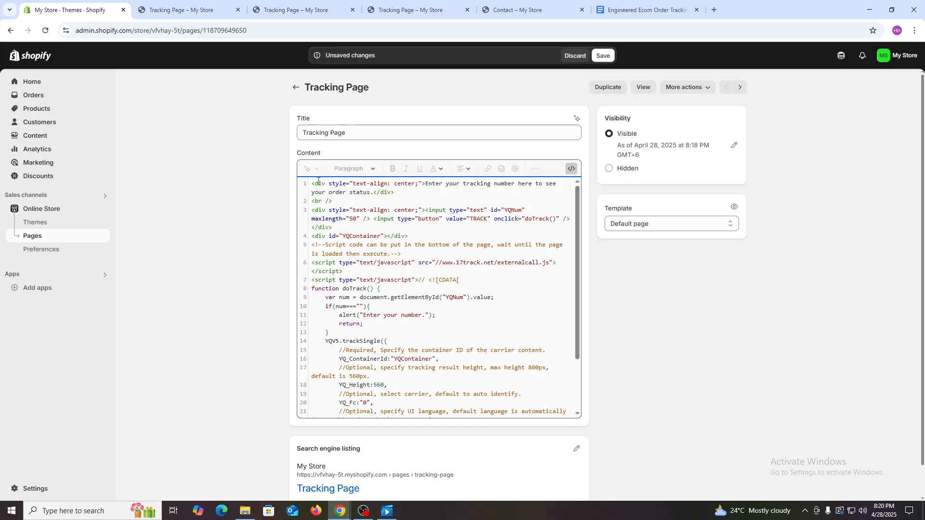
scroll(312, 187, "down", 2)
scroll(766, 387, "down", 1)
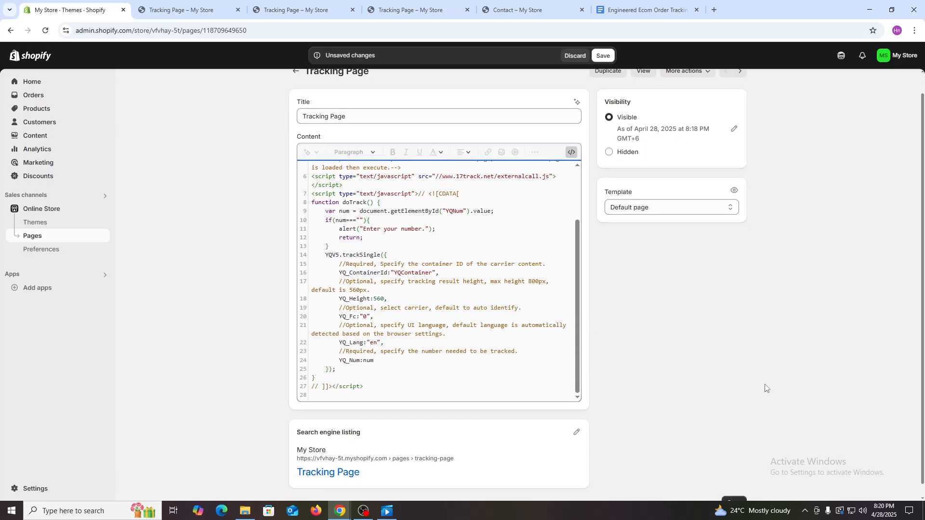
left_click(733, 487)
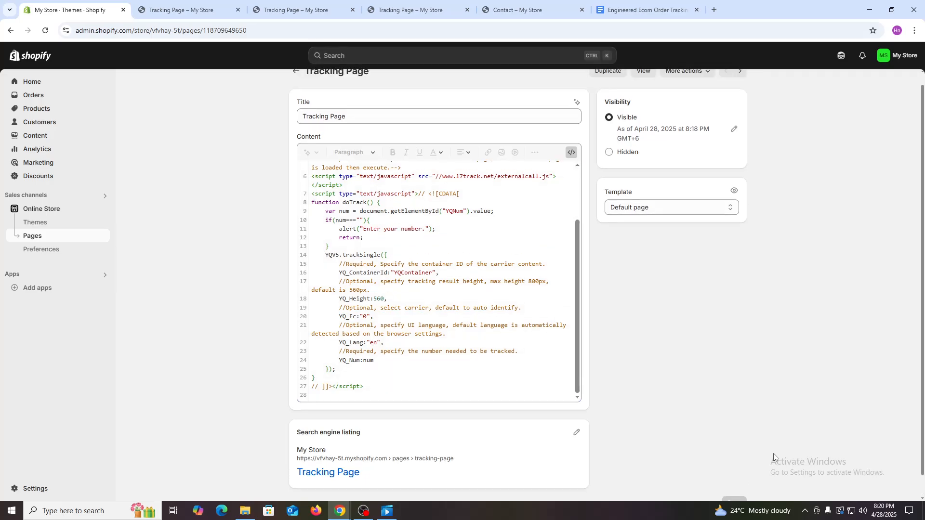
left_click(643, 87)
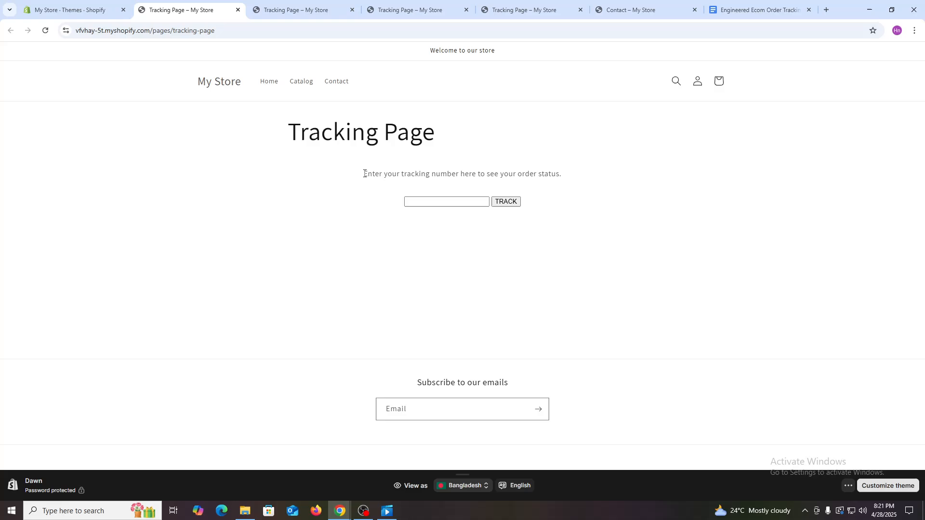
Test the storefront tracking form with the number "random" and copy the tracked number from the lookup result
left_click_drag(364, 175, 563, 177)
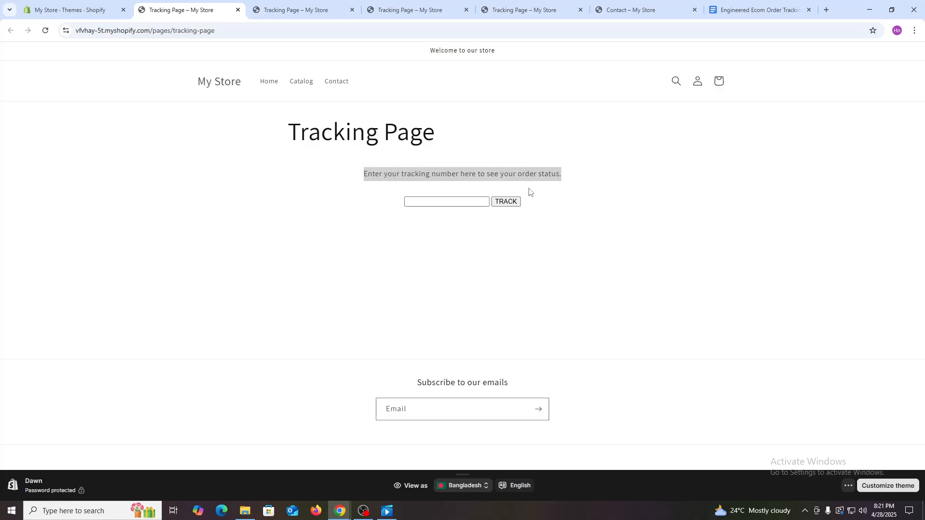
left_click(428, 203)
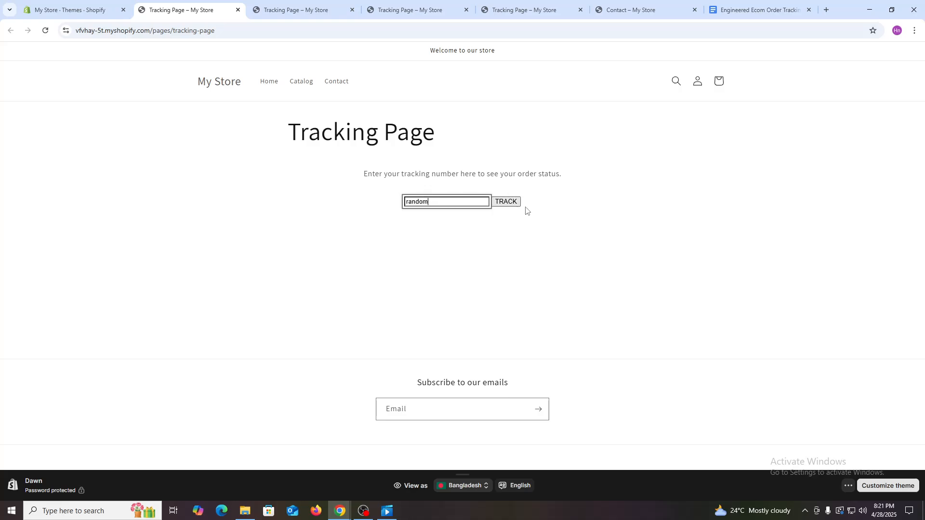
left_click(509, 204)
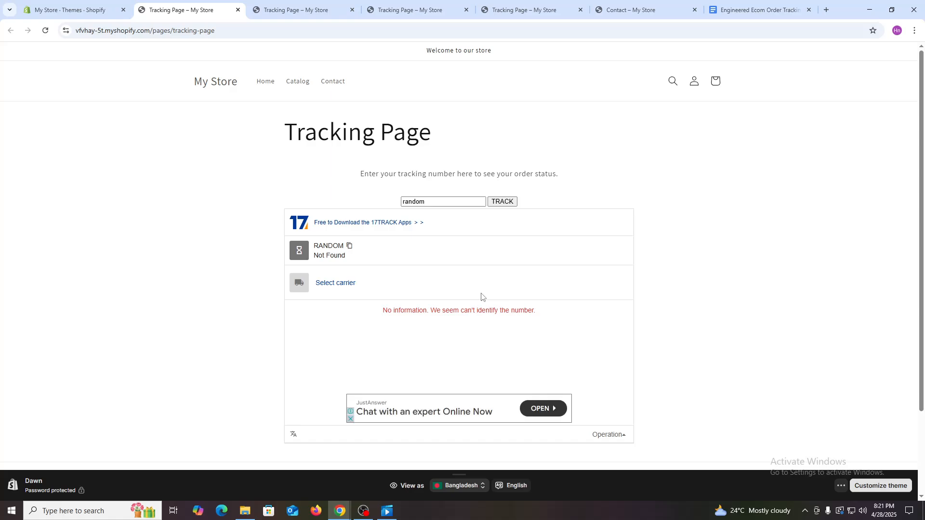
scroll(485, 296, "down", 1)
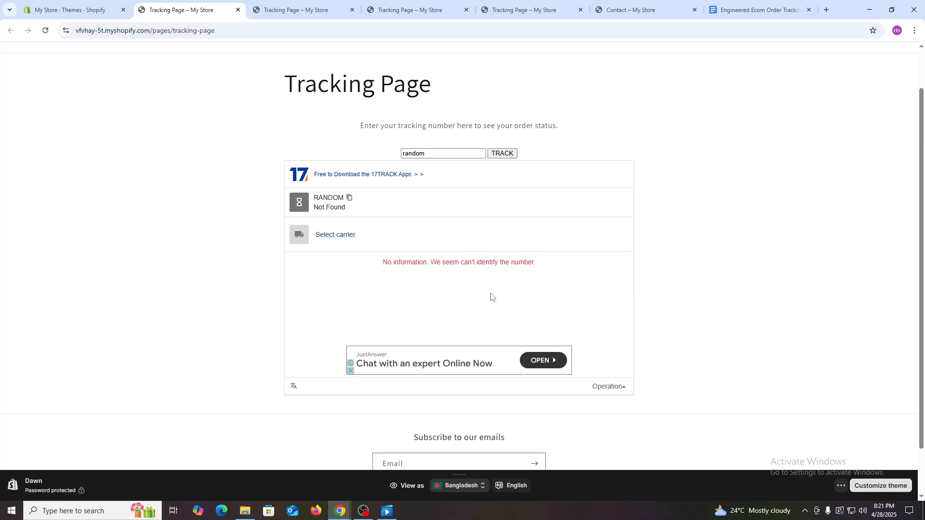
triple_click(324, 207)
left_click(349, 198)
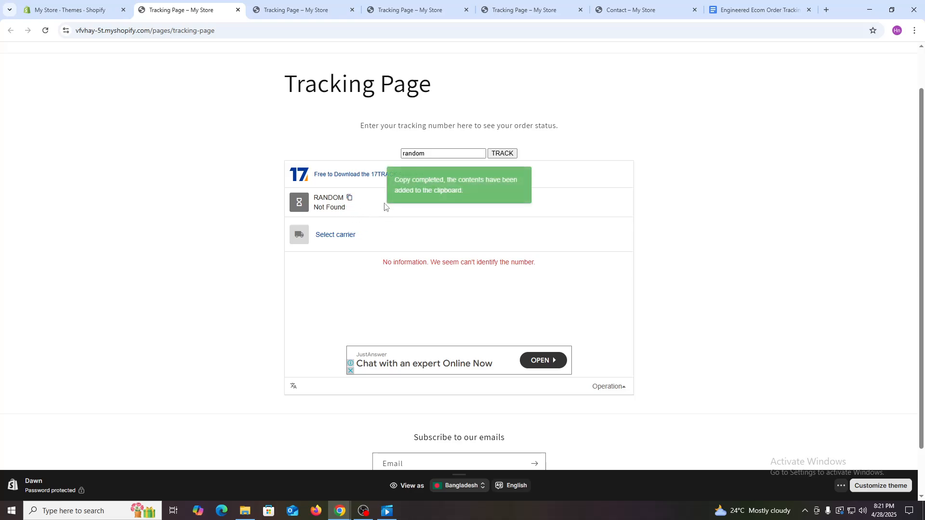
left_click(349, 199)
left_click(350, 198)
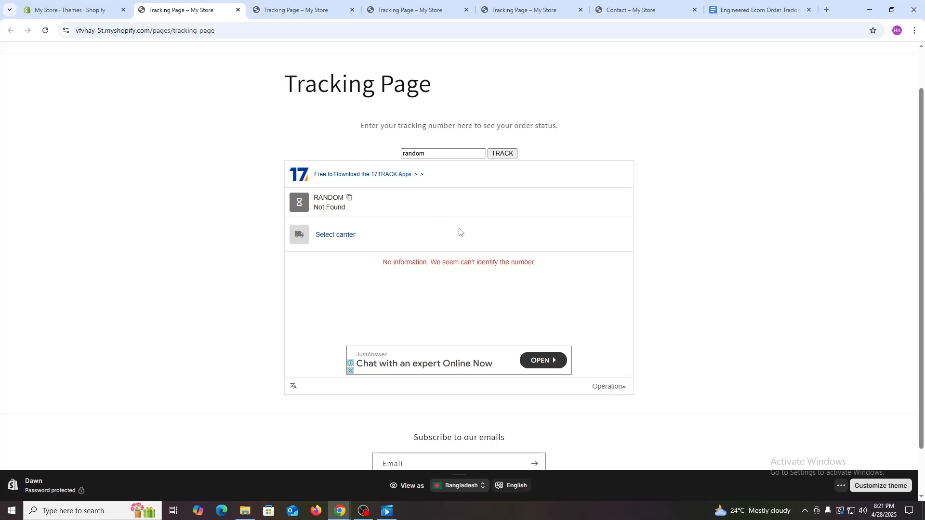
scroll(463, 236, "up", 1)
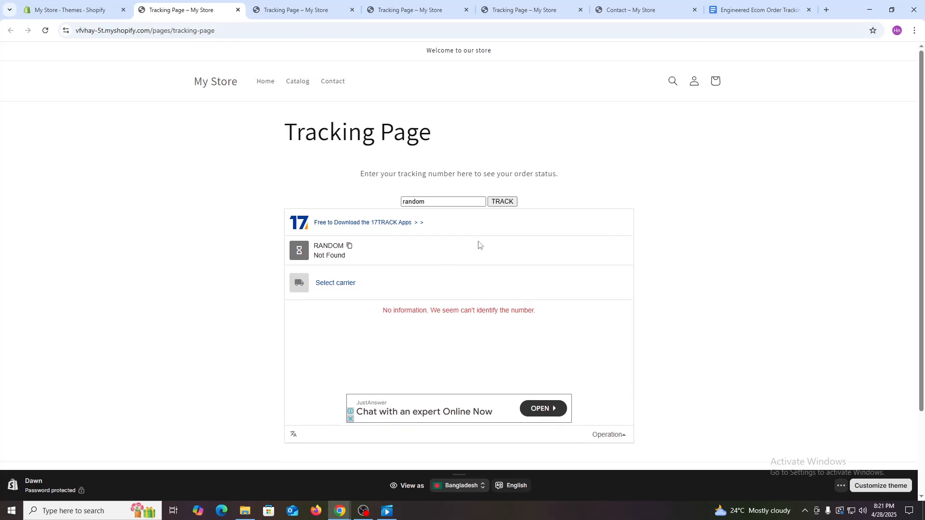
left_click(77, 9)
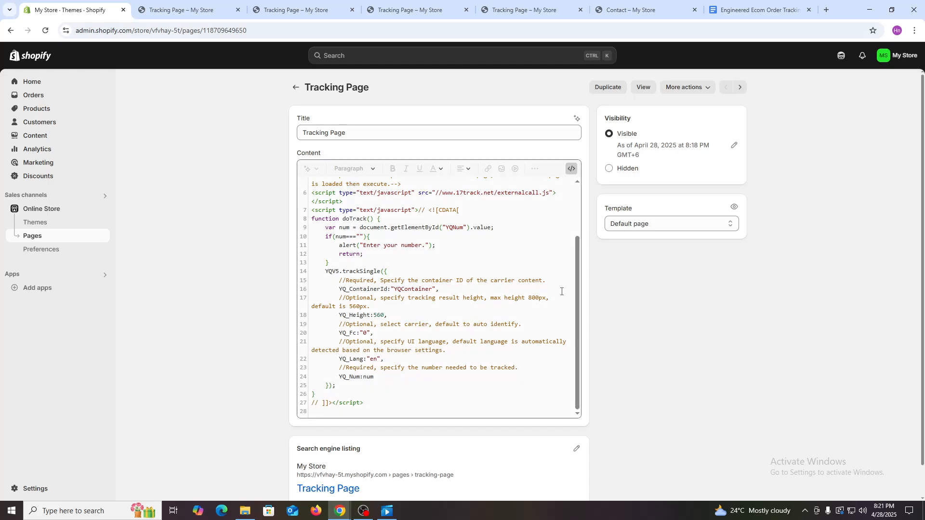
scroll(761, 298, "down", 1)
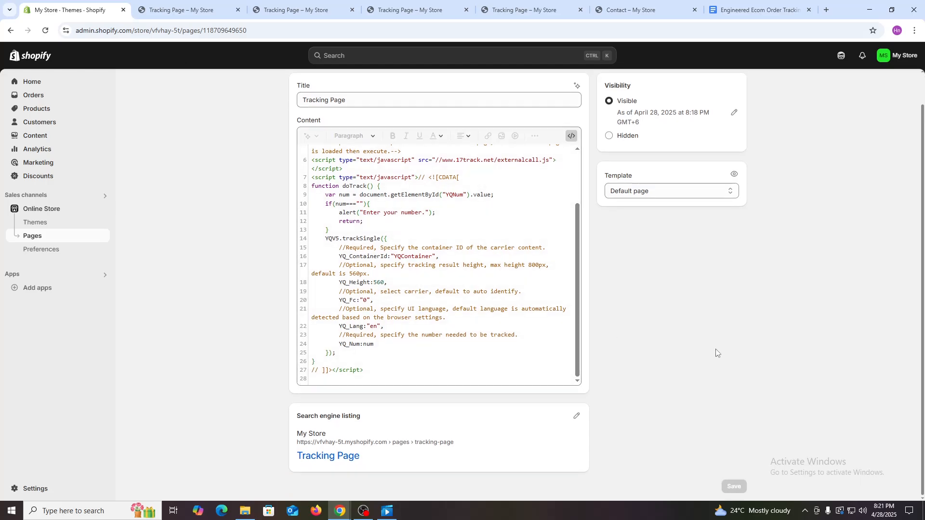
scroll(716, 353, "up", 1)
left_click(182, 9)
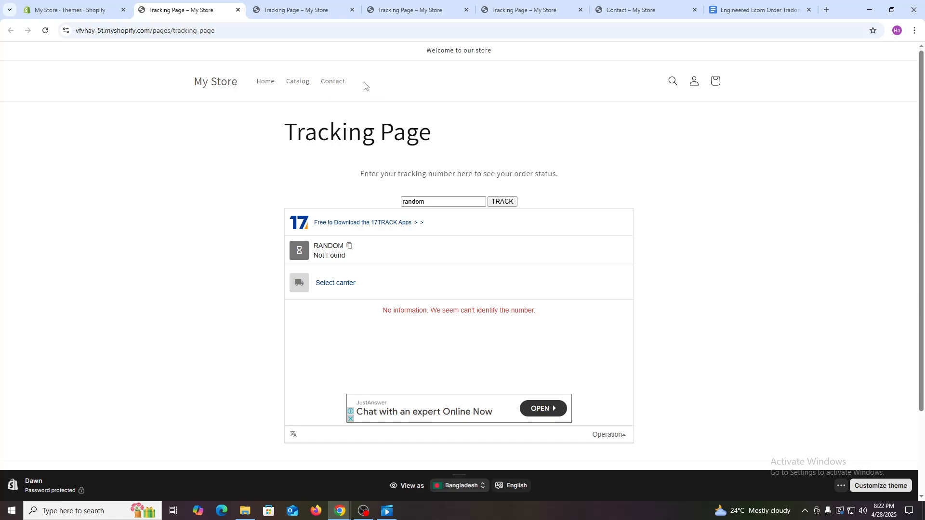
Return to the Shopify admin and open the store's Main menu for editing
left_click(93, 2)
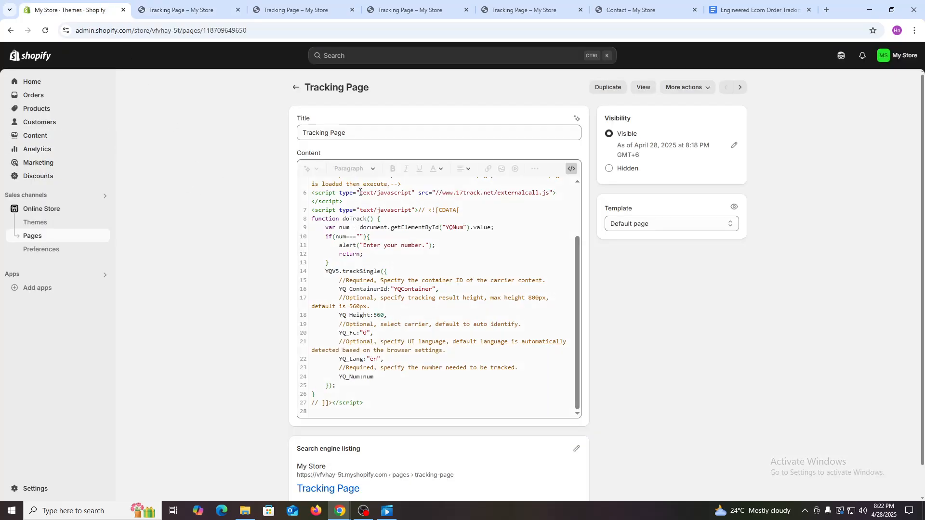
left_click(48, 136)
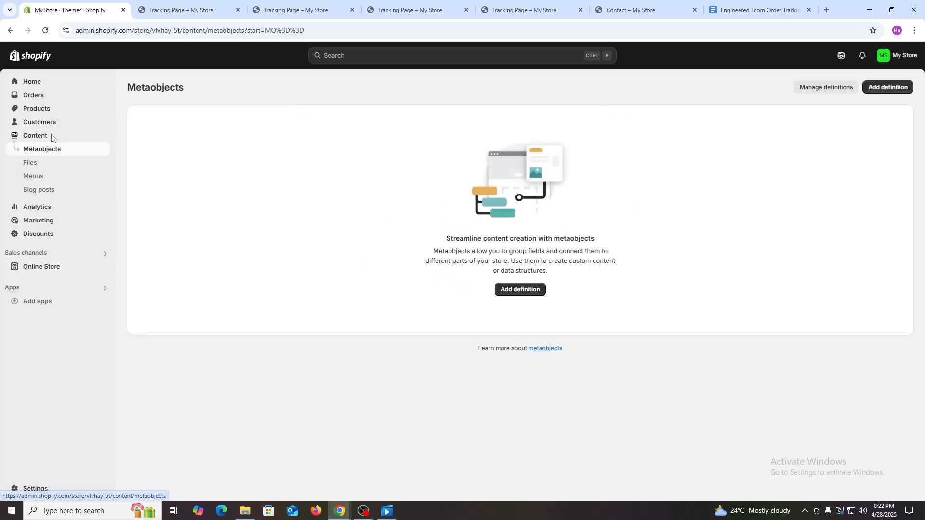
left_click(40, 178)
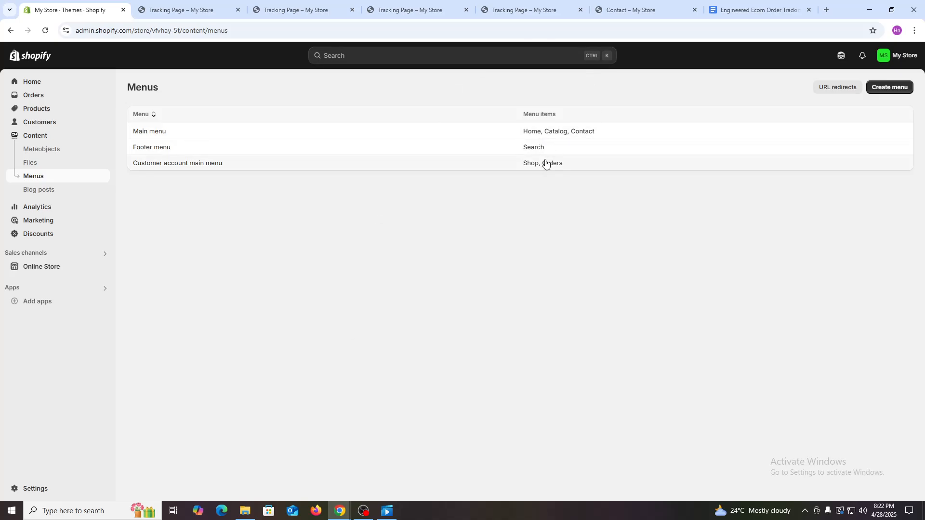
left_click(158, 132)
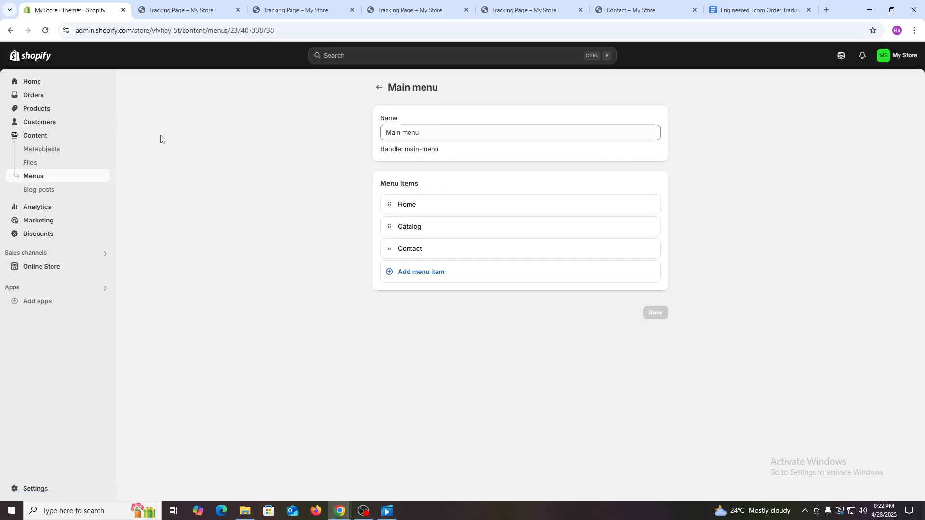
Add a new item labelled "Traking" to the Main menu's items
triple_click(398, 183)
left_click(420, 278)
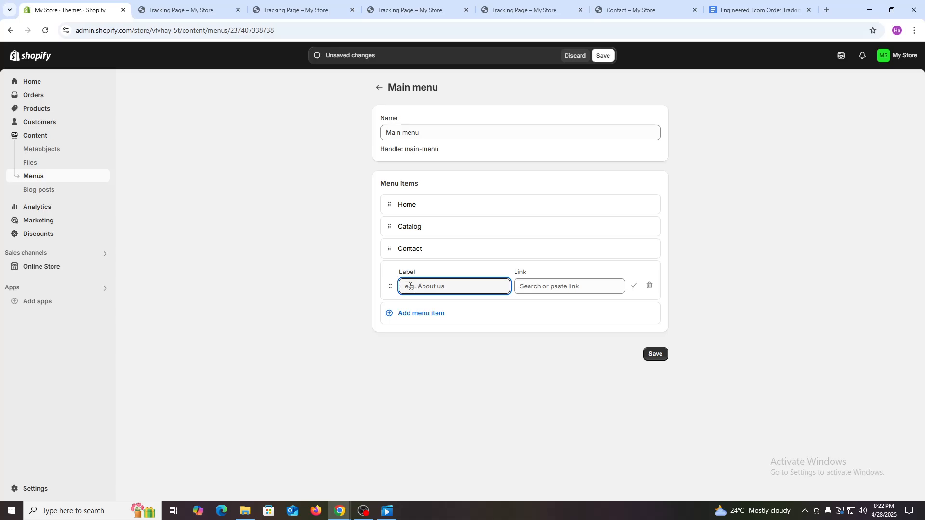
type("Traking")
Link the Traking menu item to the copied storefront URL of Tracking Page and save the menu
left_click(576, 285)
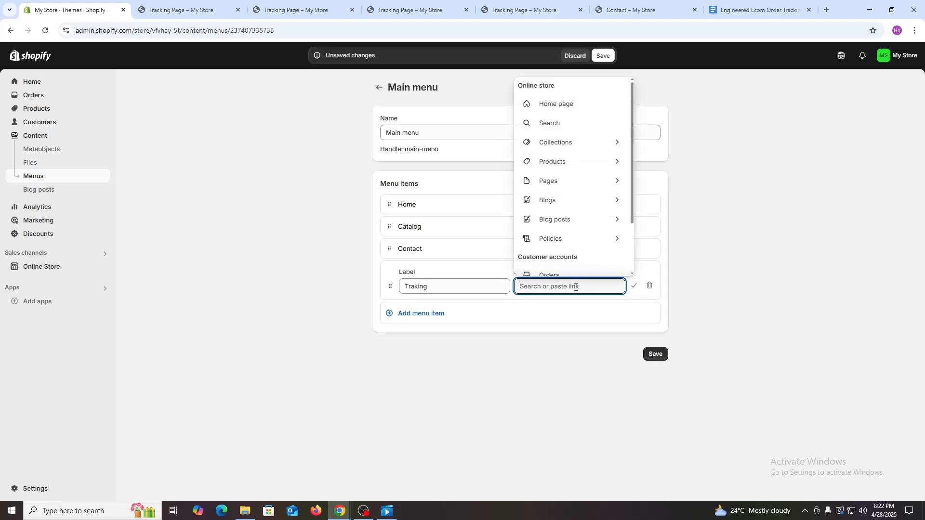
left_click(150, 2)
left_click(169, 32)
key("ctrl+c")
left_click(72, 9)
key("ctrl+v")
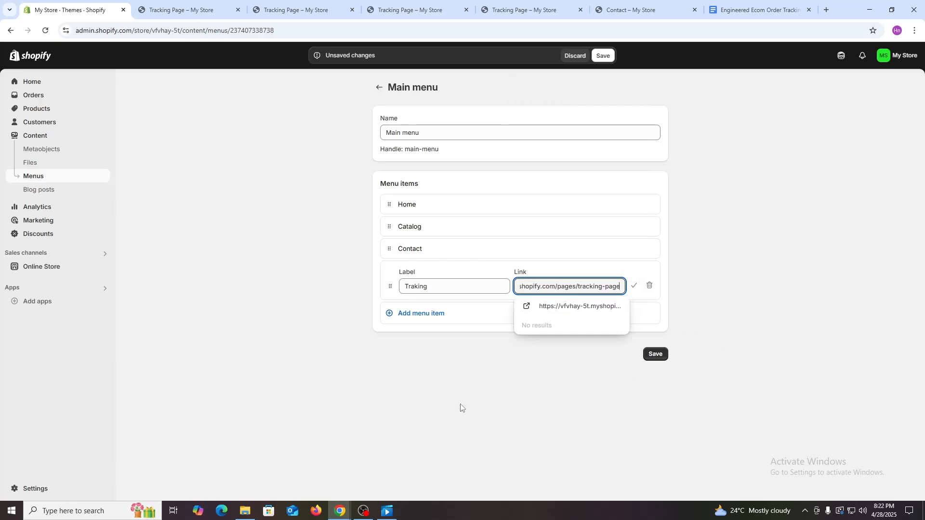
left_click(567, 310)
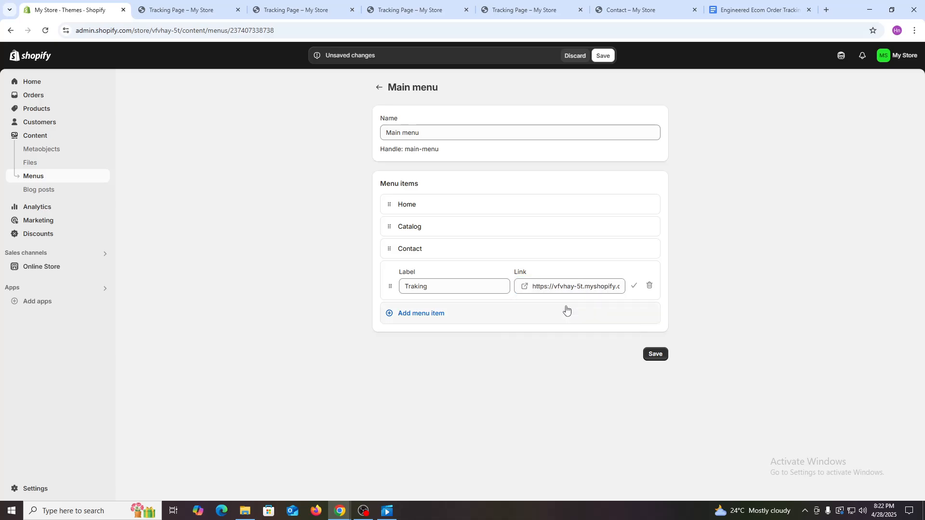
left_click(636, 288)
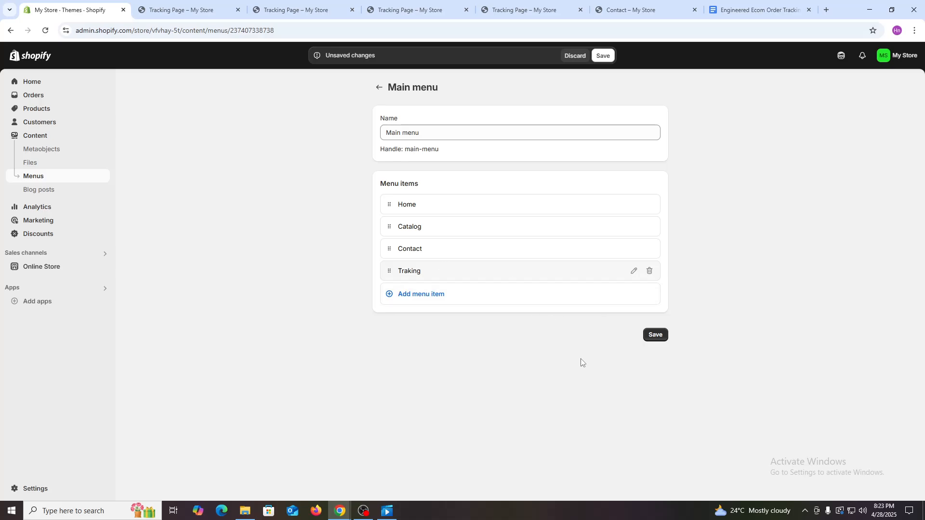
left_click(656, 335)
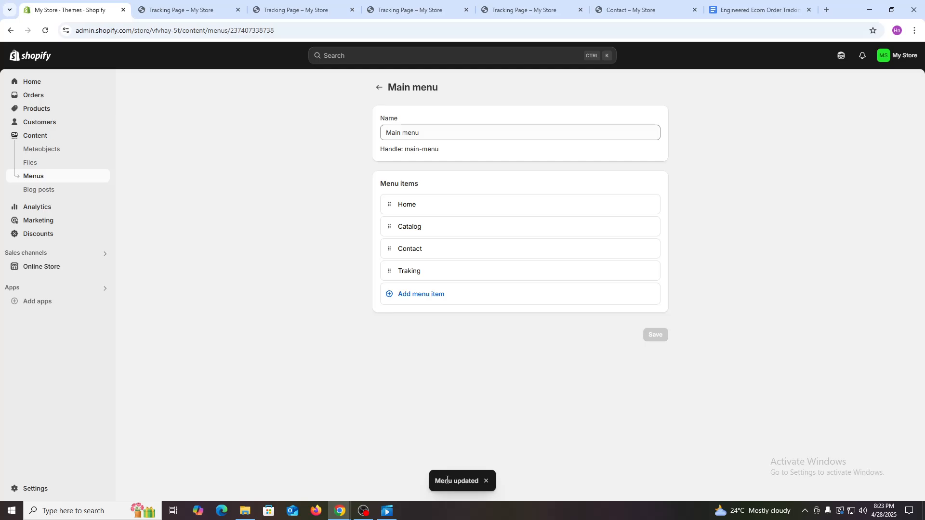
Reload the storefront page and test the Traking navigation link from the home page through to the tracking number field
left_click(169, 6)
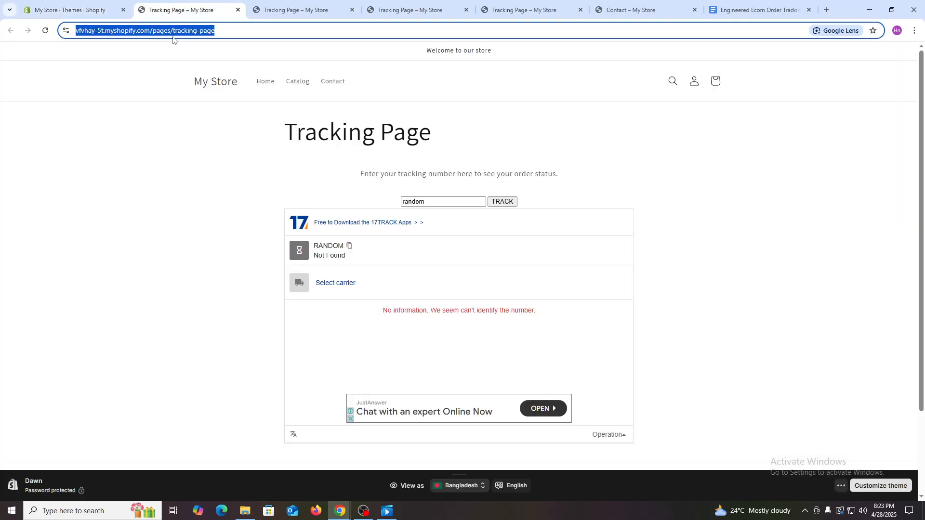
key("Return")
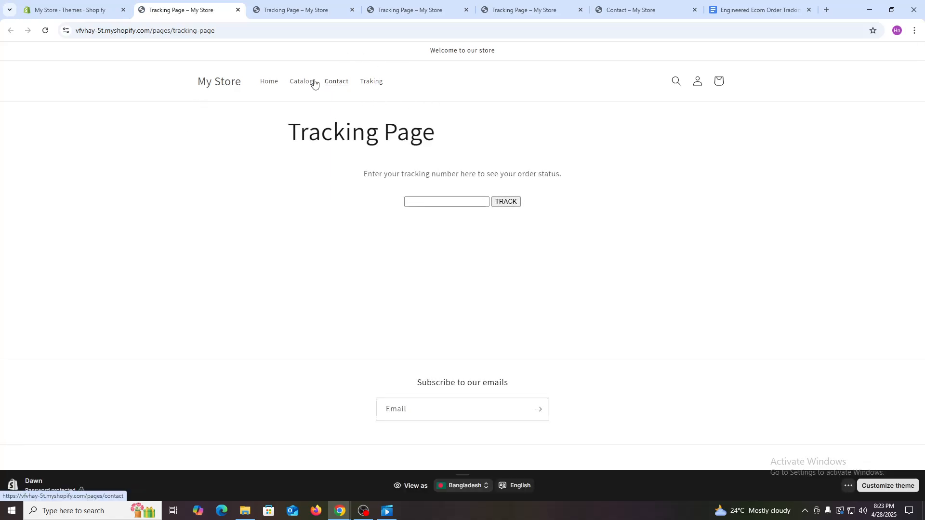
left_click(217, 83)
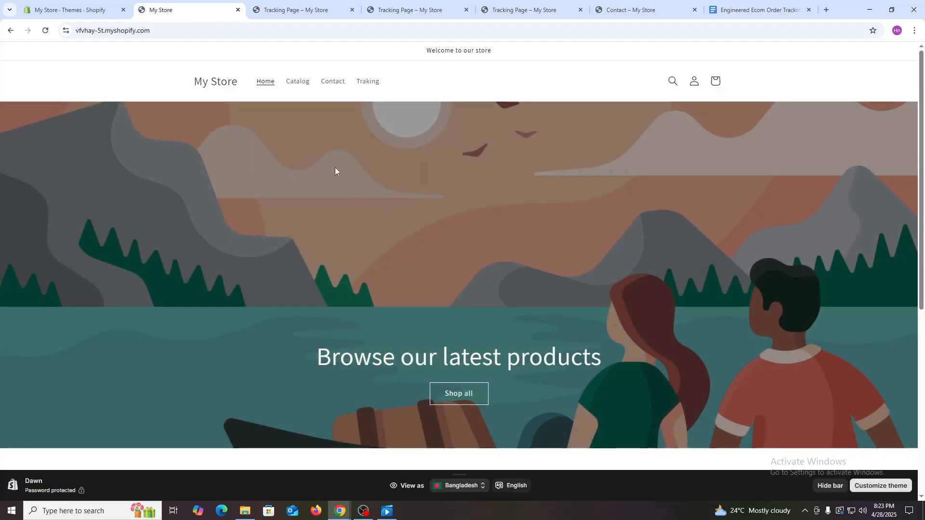
left_click(375, 84)
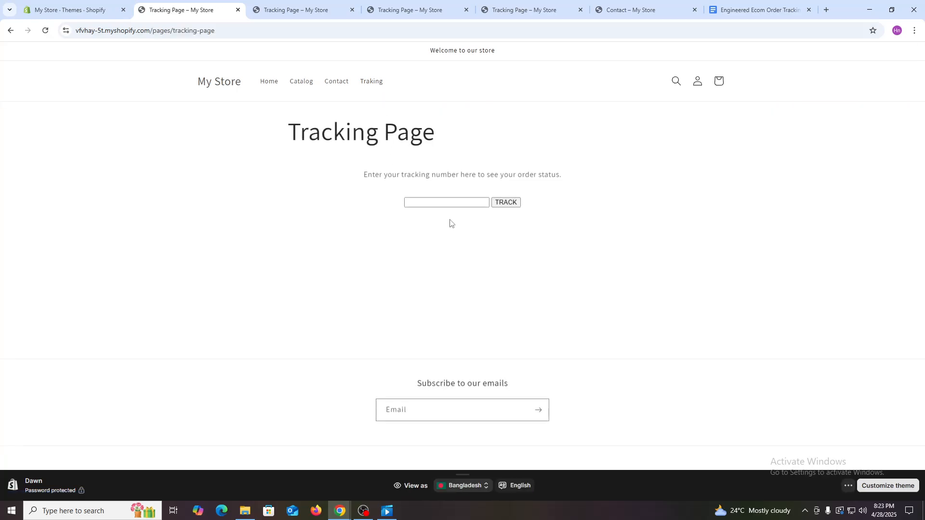
left_click(459, 199)
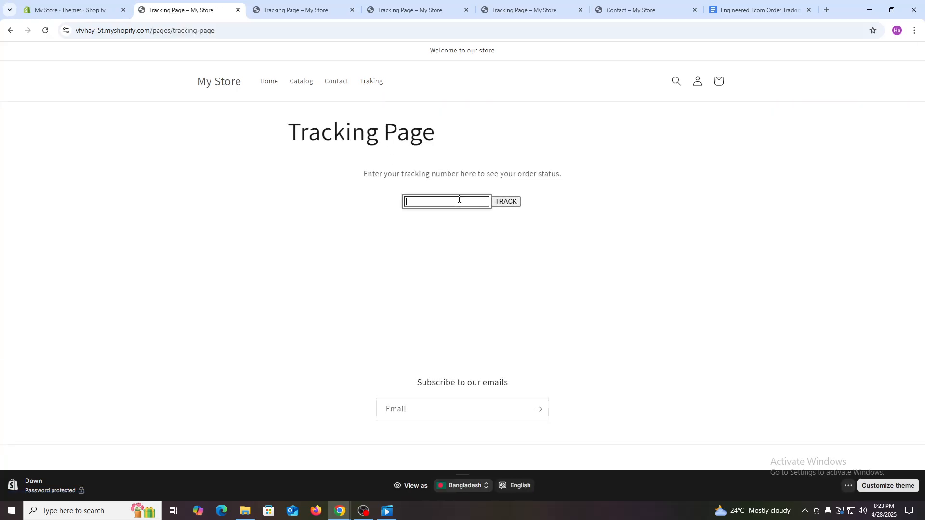